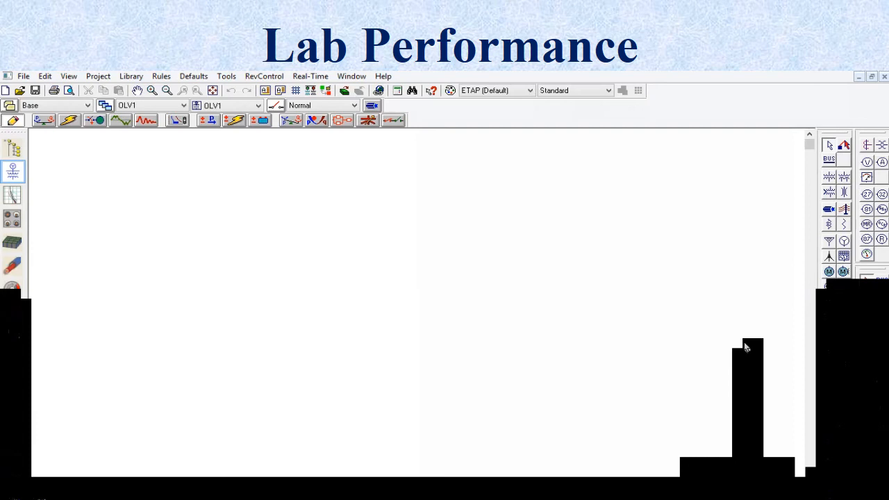
Place a power grid source in the upper middle of the one-line diagram, add a bus beneath it, and connect them.
click(830, 240)
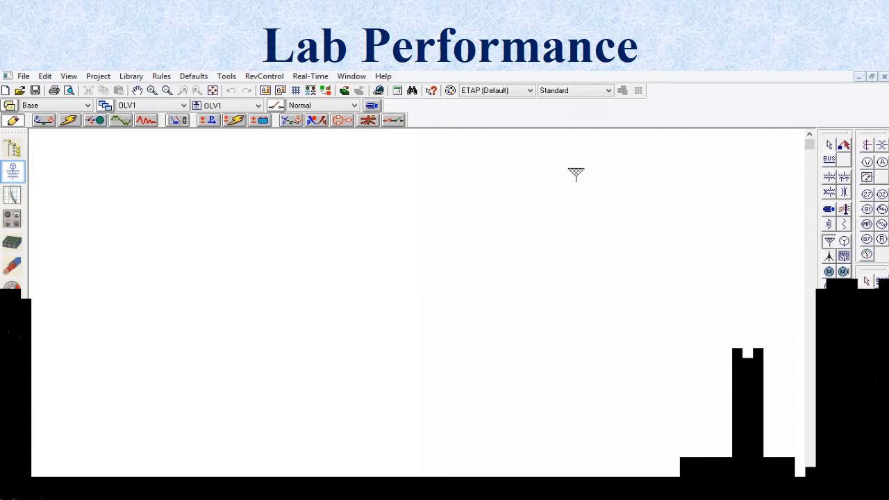
click(399, 182)
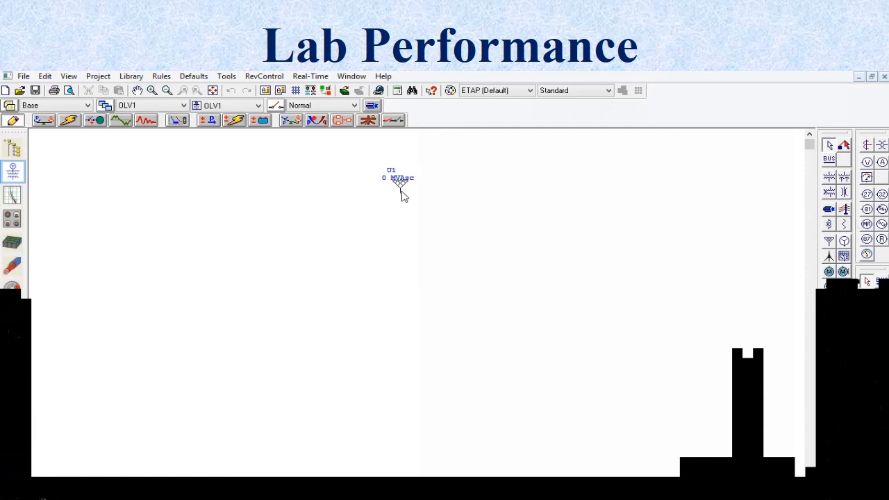
click(827, 164)
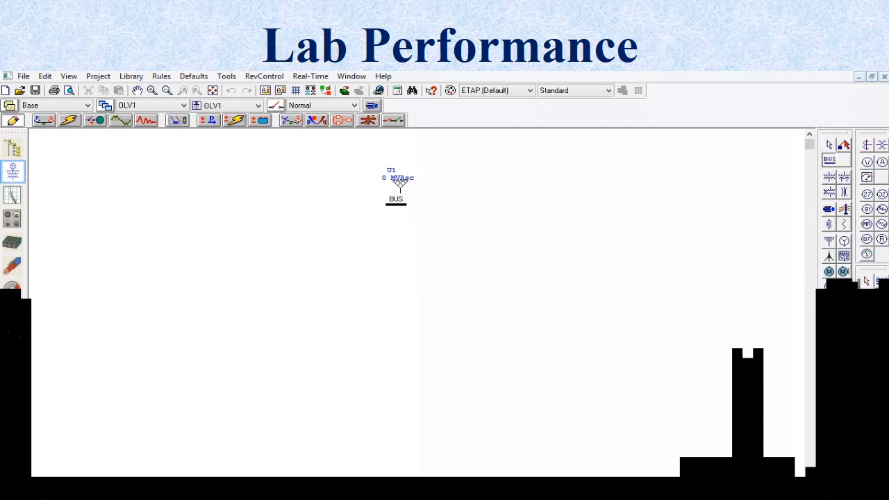
click(399, 202)
drag(402, 198, 401, 203)
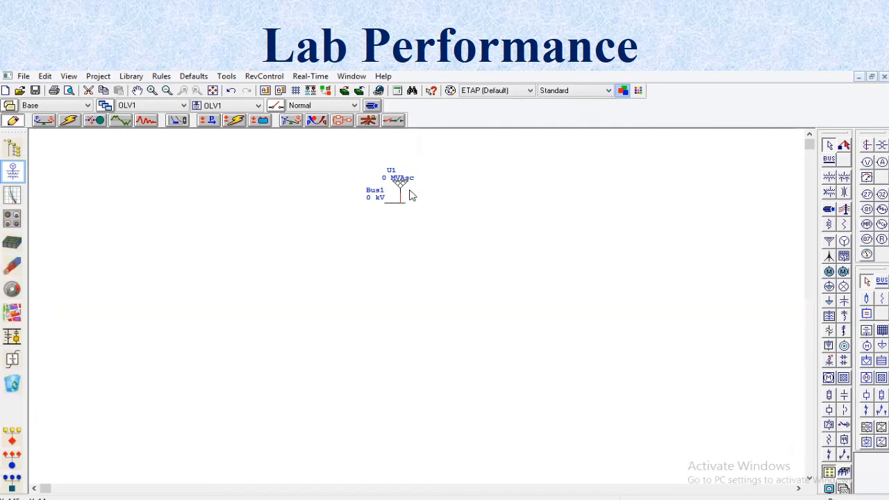
Add a two-winding transformer beneath Bus1, connect its primary side to the bus, and shift it slightly left.
click(833, 182)
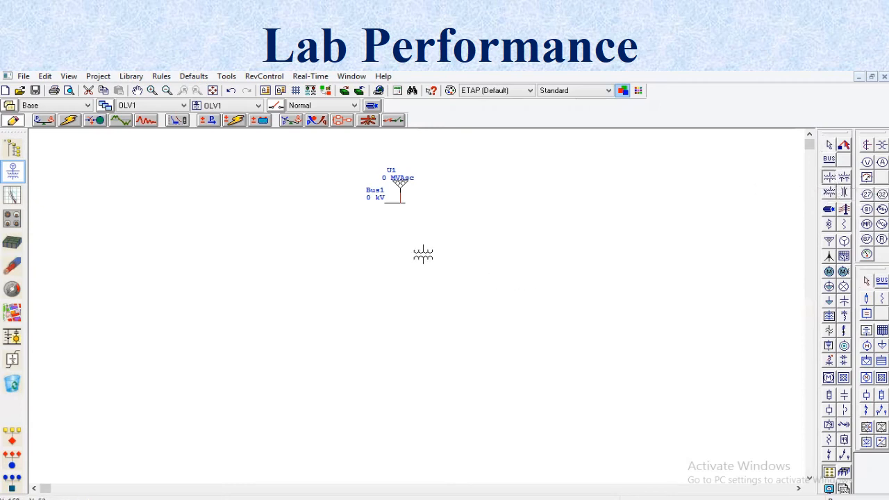
click(401, 227)
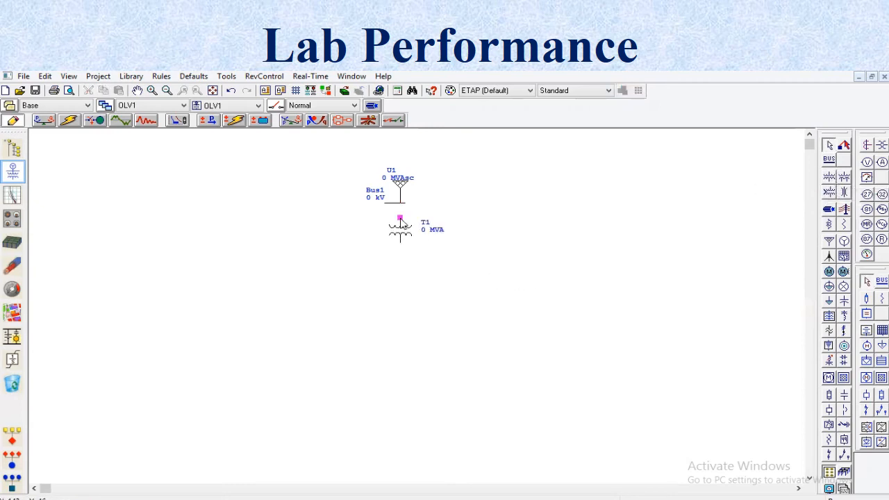
drag(401, 221, 401, 196)
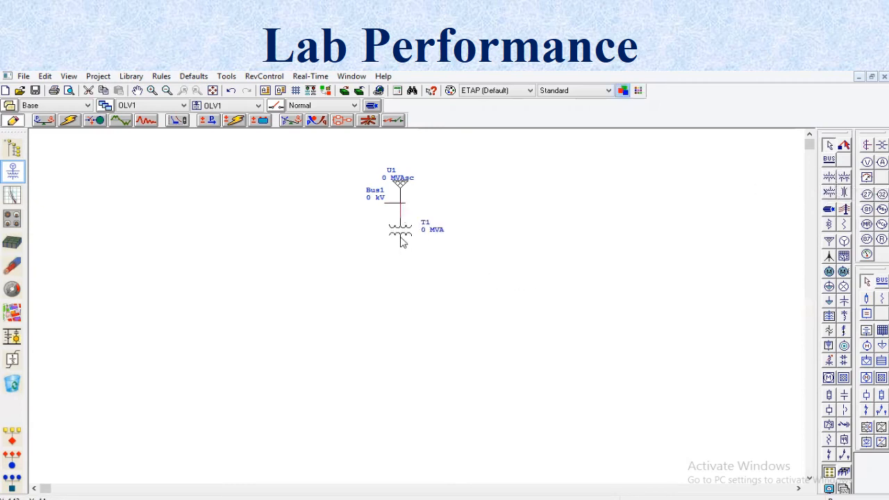
drag(402, 229, 393, 231)
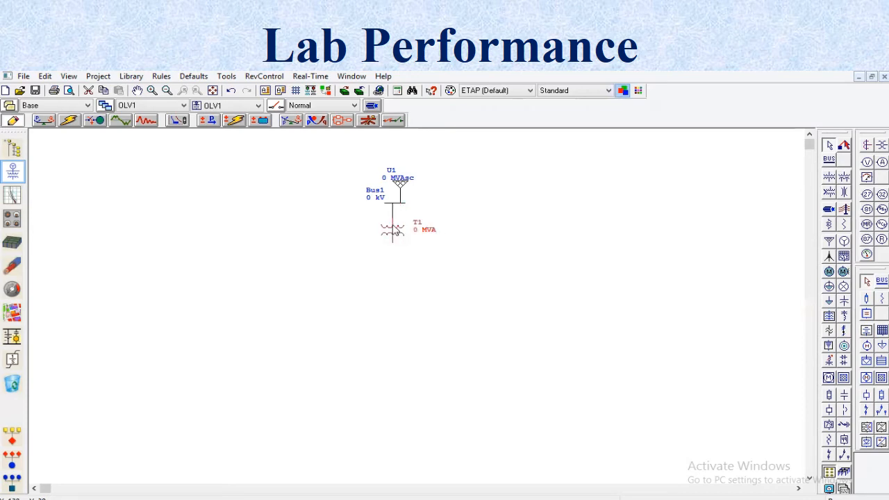
click(428, 234)
Add a second bus beneath transformer T1 and connect it to the transformer's secondary side.
click(829, 159)
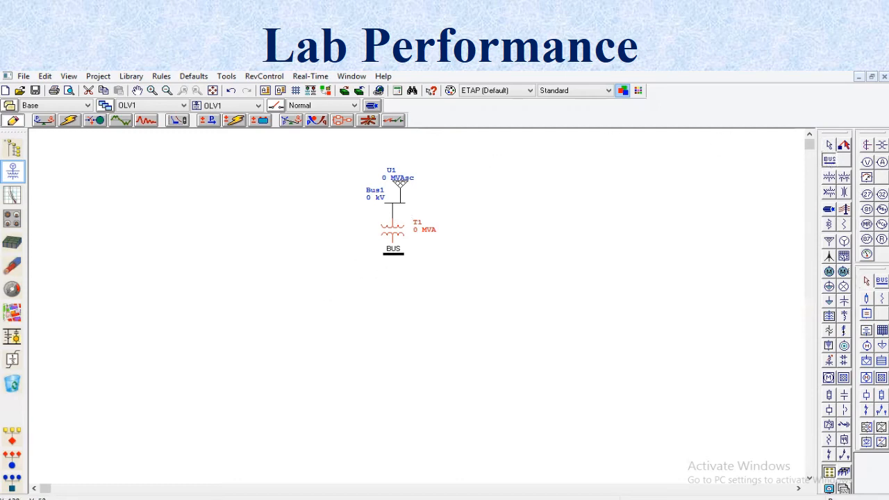
click(393, 254)
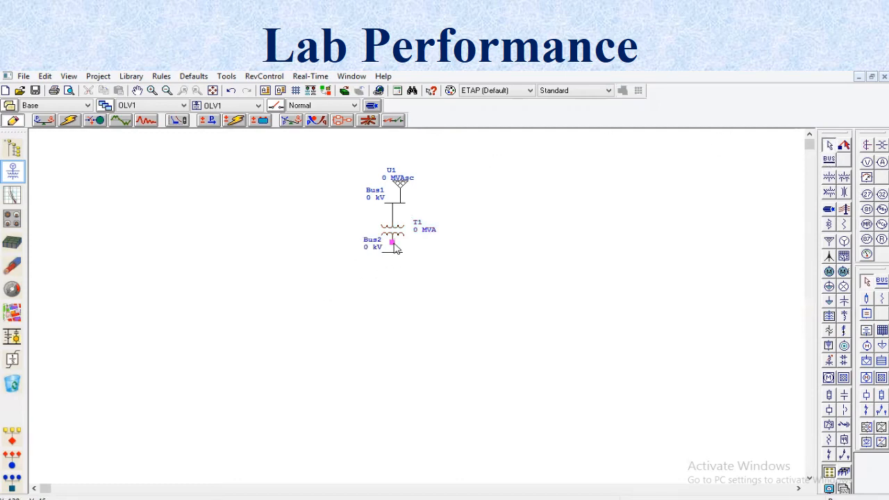
drag(394, 249, 395, 256)
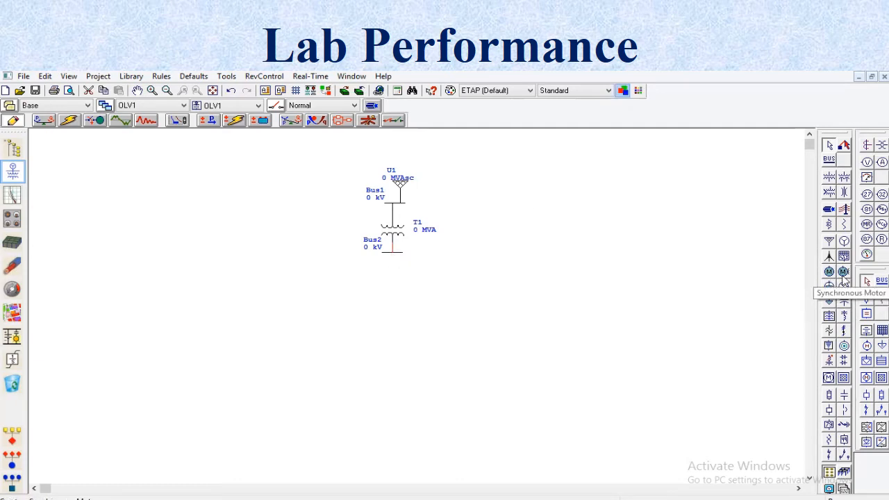
Place a synchronous motor beneath Bus2 and connect it to that bus.
click(844, 273)
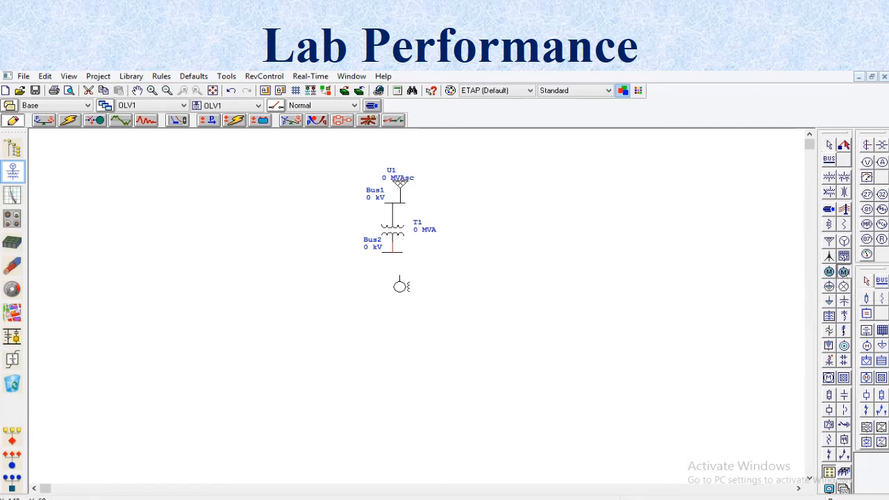
click(388, 271)
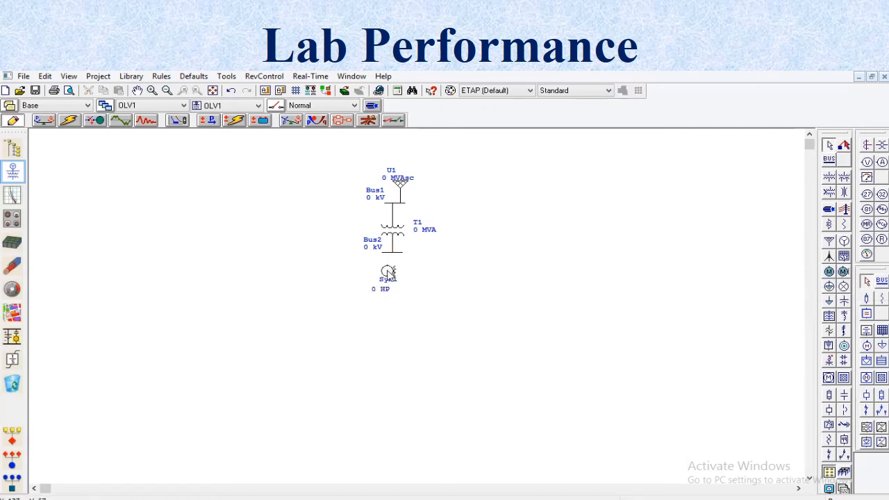
drag(388, 265, 392, 252)
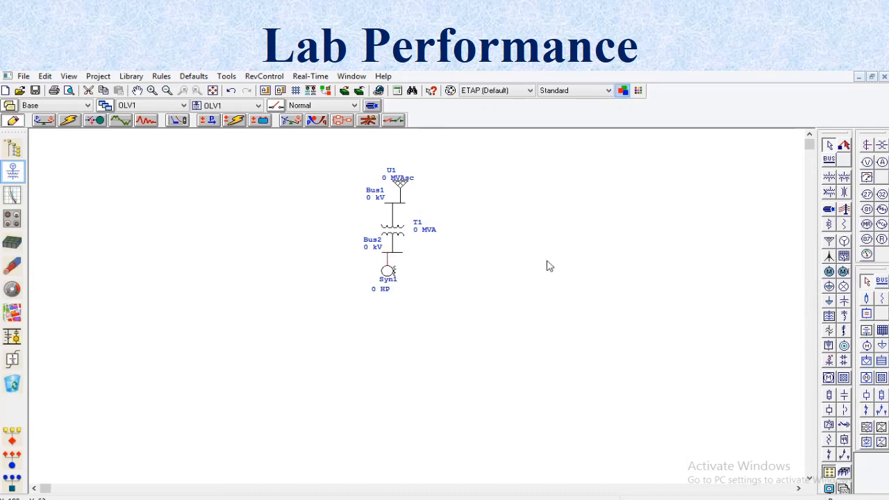
Set the rated voltage of power grid U1 to 13.8 kV.
double_click(405, 182)
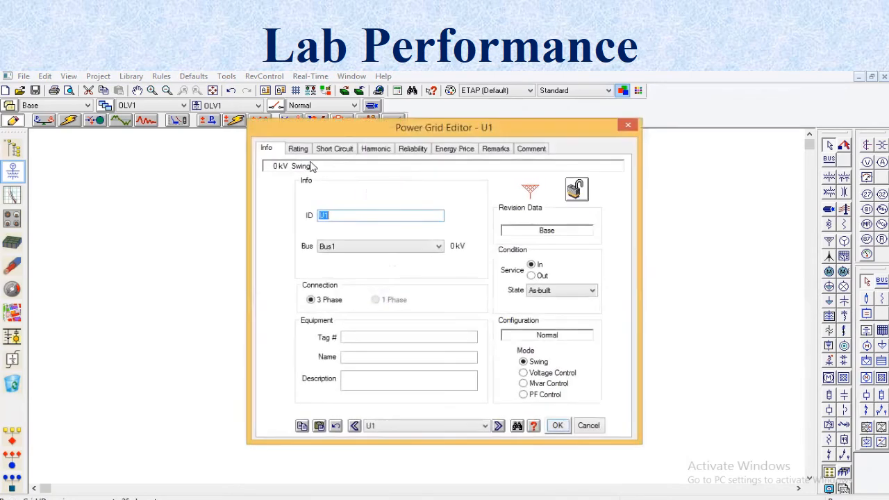
click(299, 150)
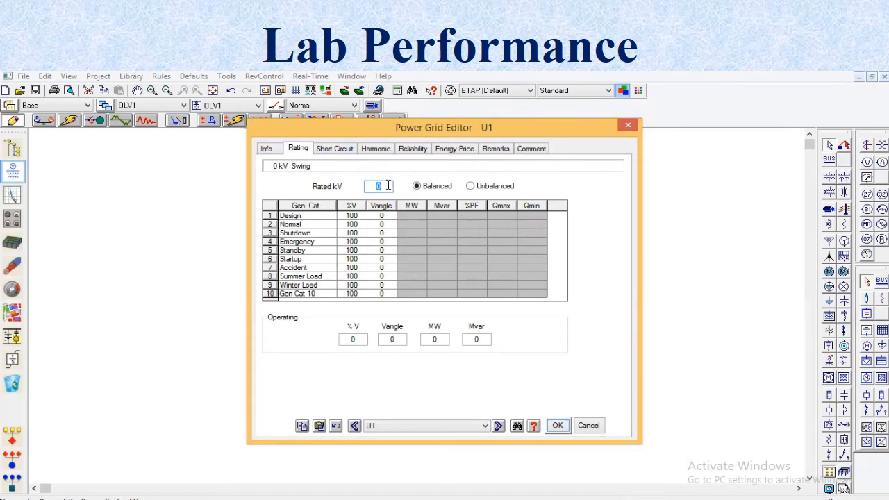
key(BackSpace)
text(13.8)
Set the power grid's three-phase short-circuit rating to 597.558 MVAsc with an X/R of 15, and accept the settings.
click(351, 151)
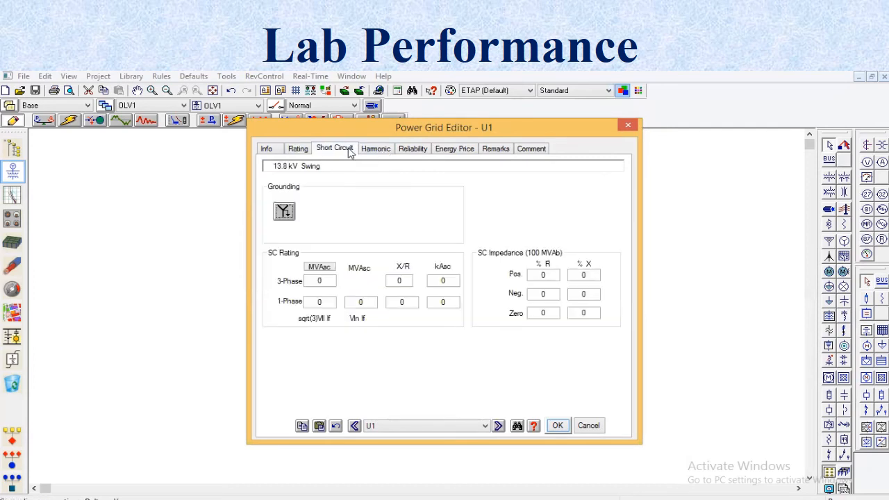
click(323, 281)
key(BackSpace)
text(597.558)
click(373, 376)
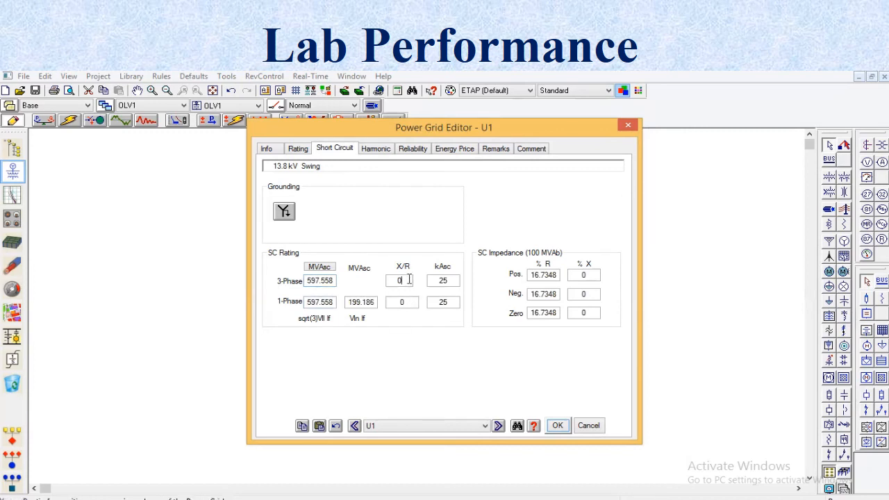
text(15)
click(441, 344)
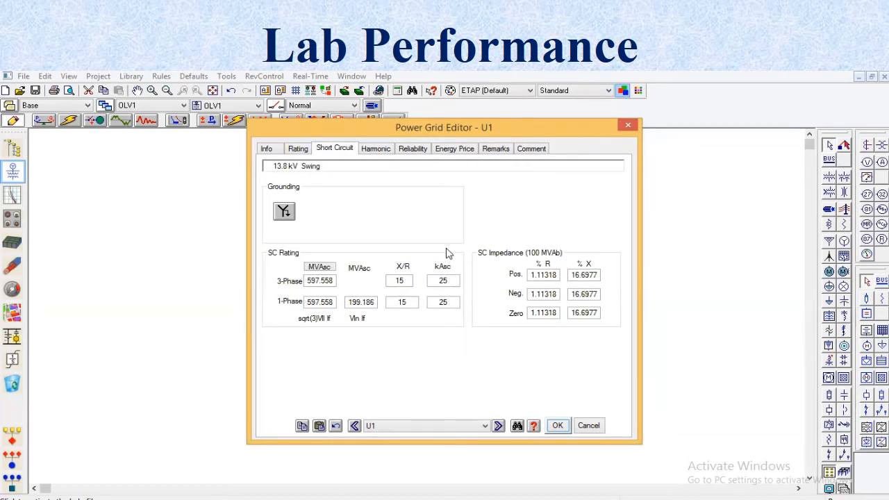
click(553, 428)
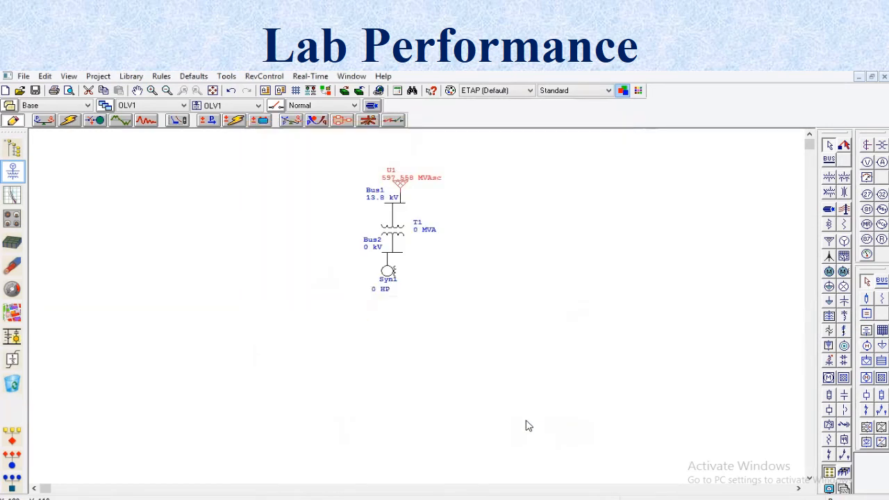
Set transformer T1's secondary voltage to 6.6 kV and its rated power to 5 MVA.
double_click(394, 238)
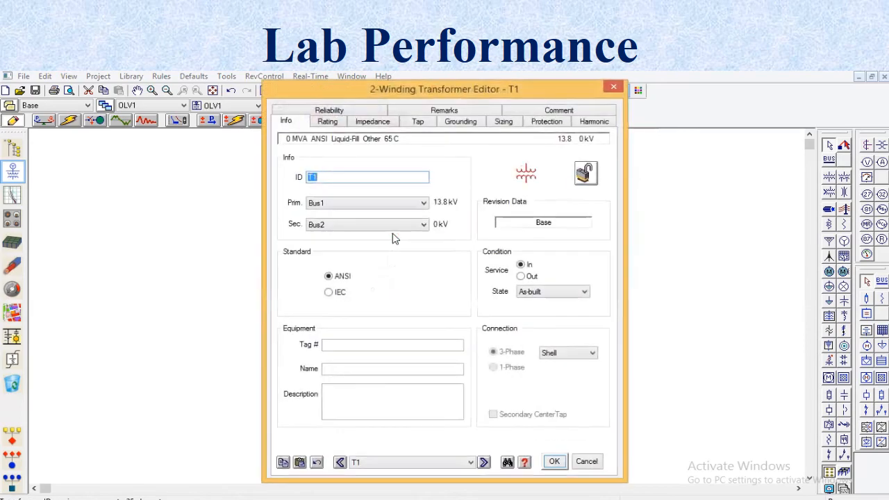
click(327, 121)
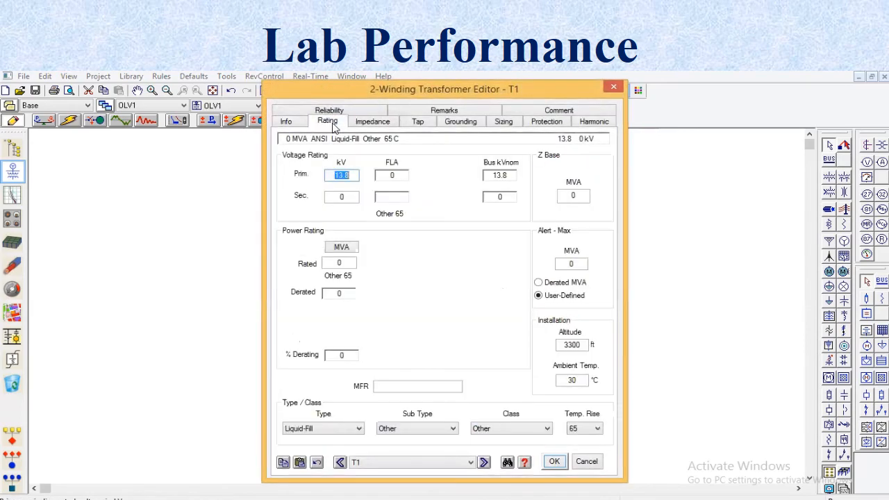
click(353, 176)
key(BackSpace)
text(6.6)
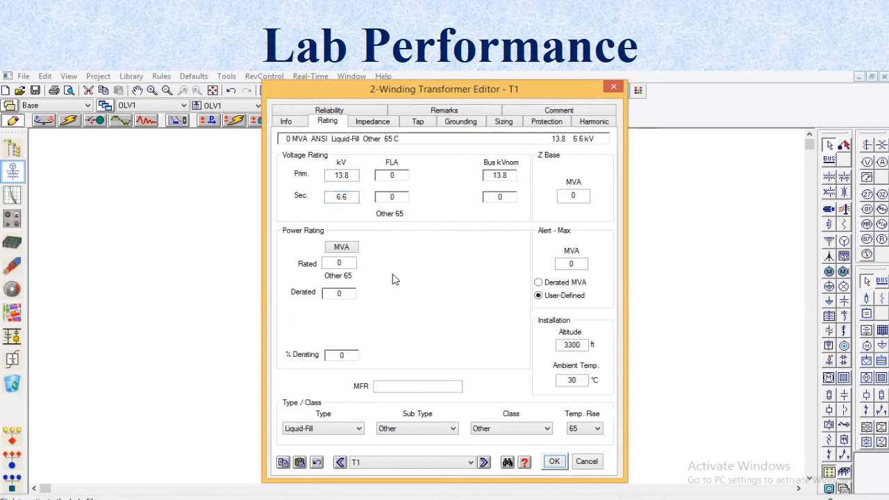
click(344, 263)
text(5)
Set transformer T1's impedance to 9 %Z, with an X/R of 12.14 for both positive and zero sequence, and accept the settings.
click(371, 123)
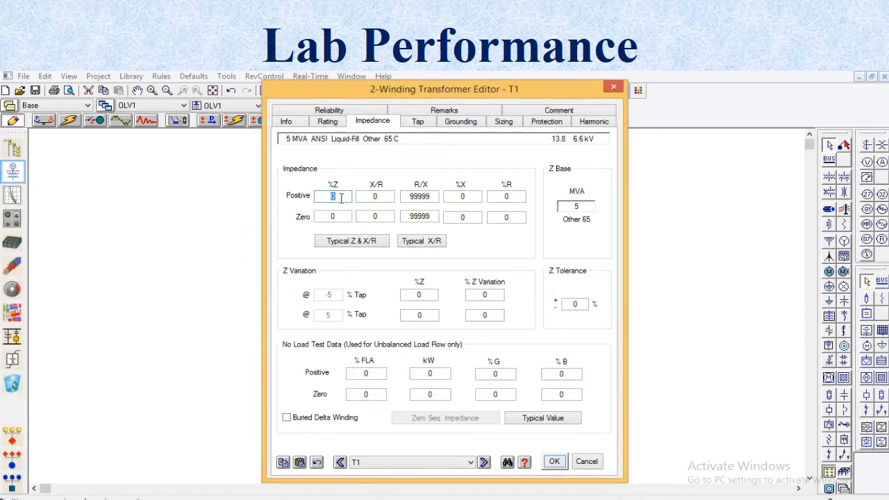
key(BackSpace)
text(9)
key(BackSpace)
text(12.14)
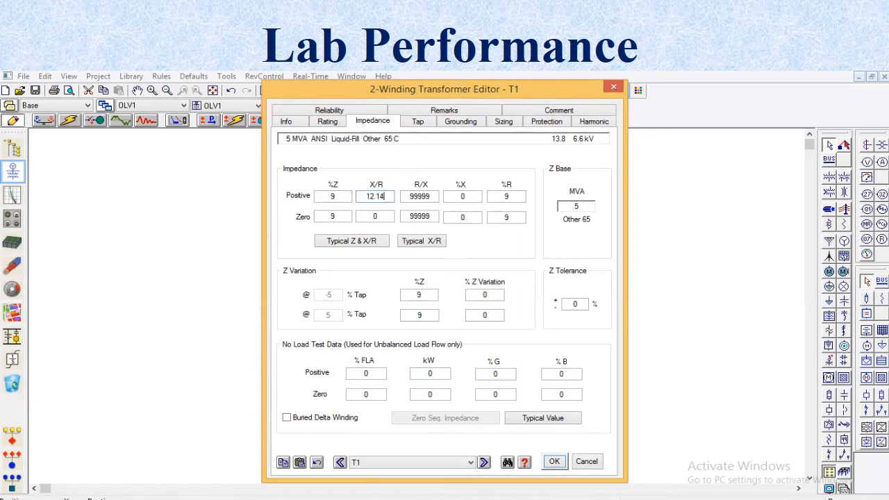
click(398, 167)
key(BackSpace)
text(1214)
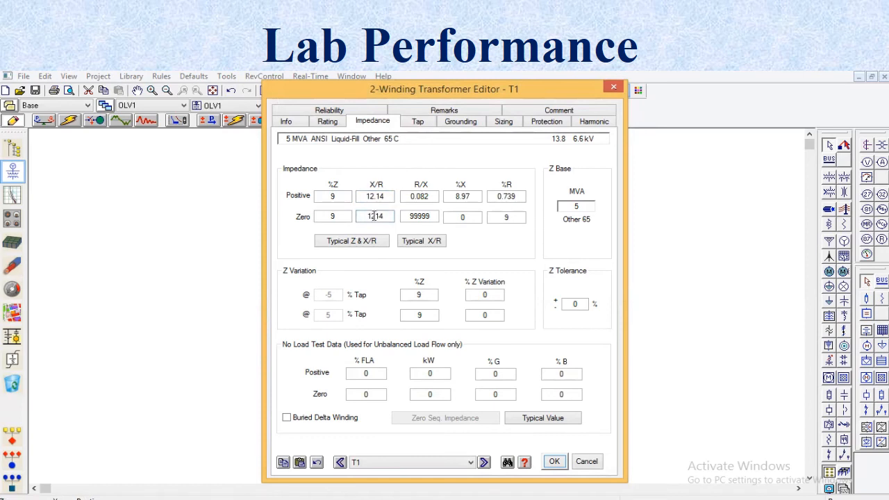
click(376, 216)
click(415, 167)
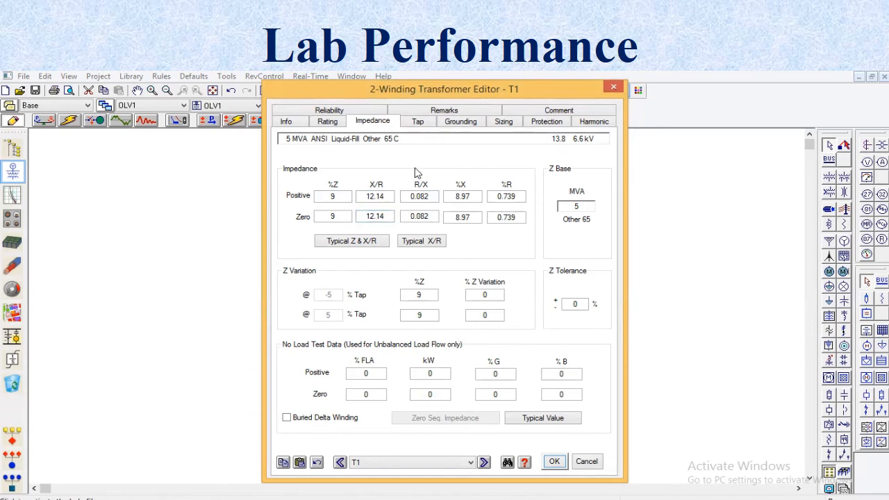
click(554, 461)
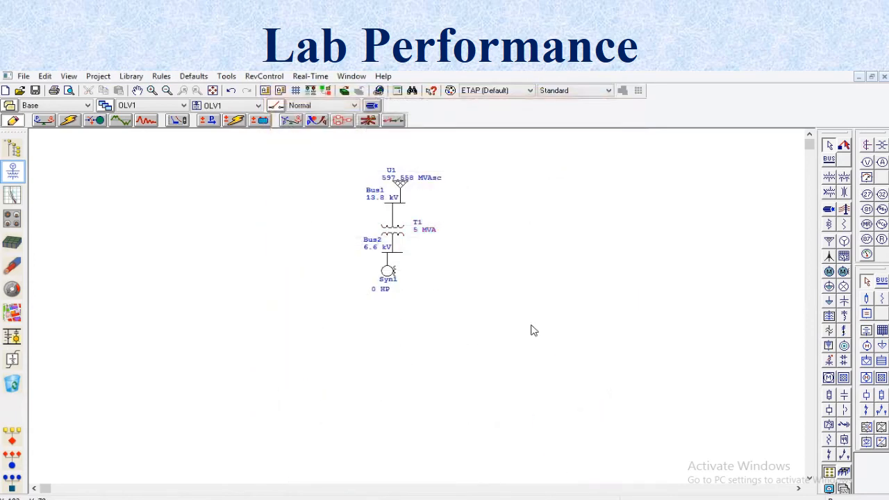
Set synchronous motor Syn1's nameplate rating to 2335 HP, review its impedance model data, and accept the settings.
double_click(387, 281)
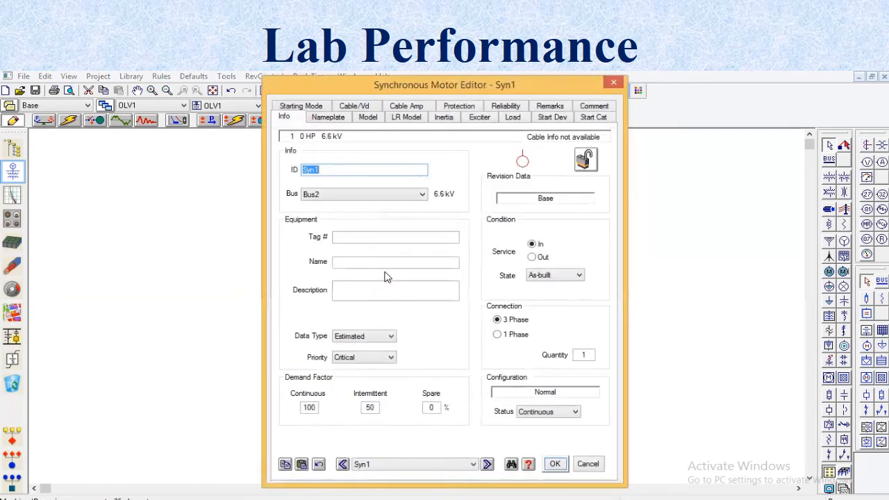
click(340, 118)
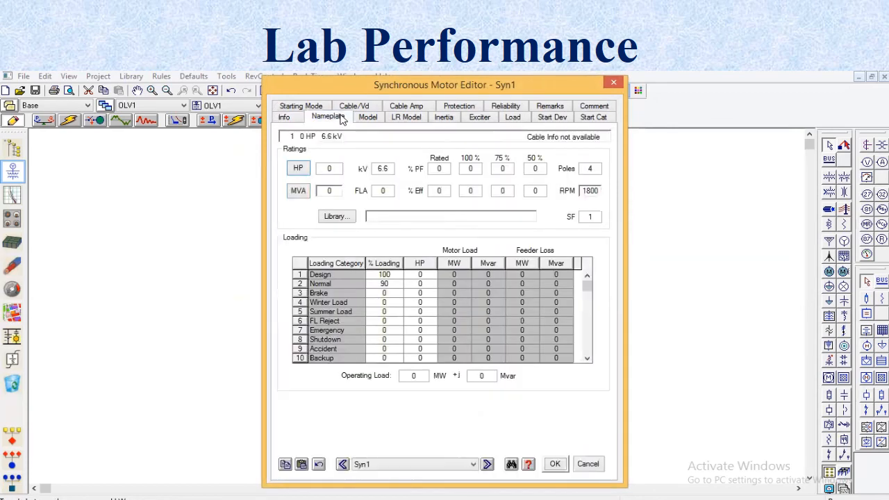
click(337, 167)
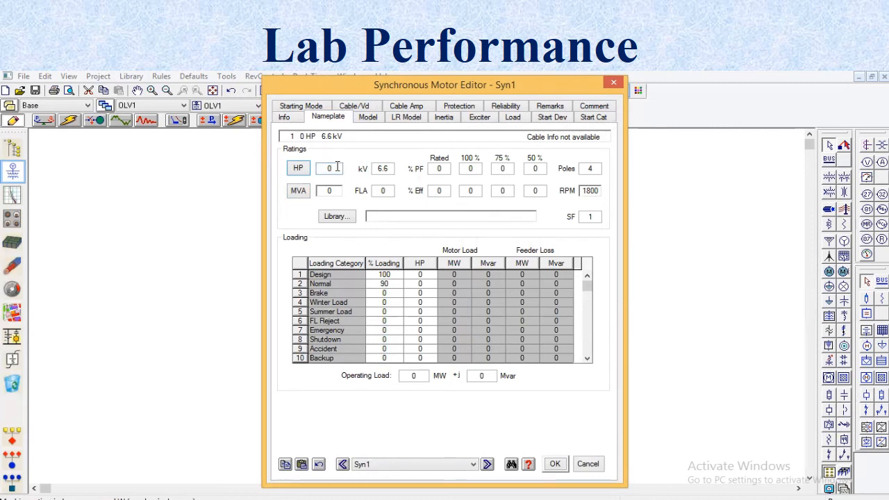
key(BackSpace)
text(2335)
key(Tab)
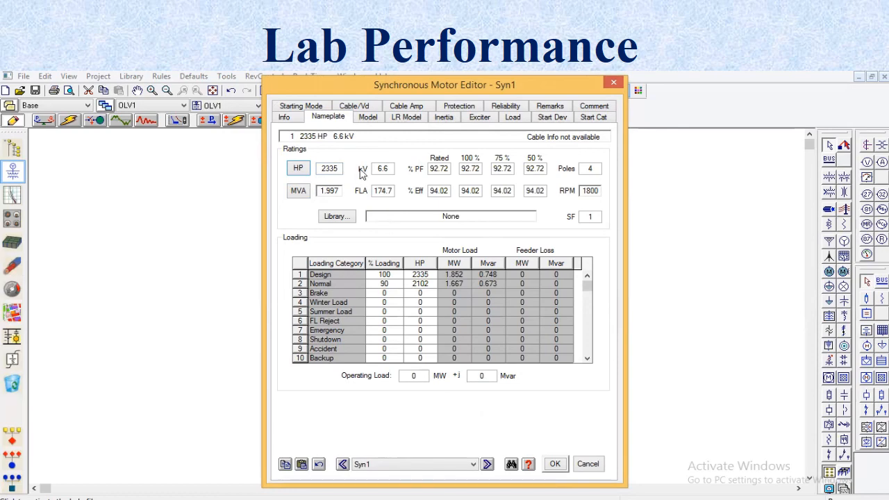
click(373, 118)
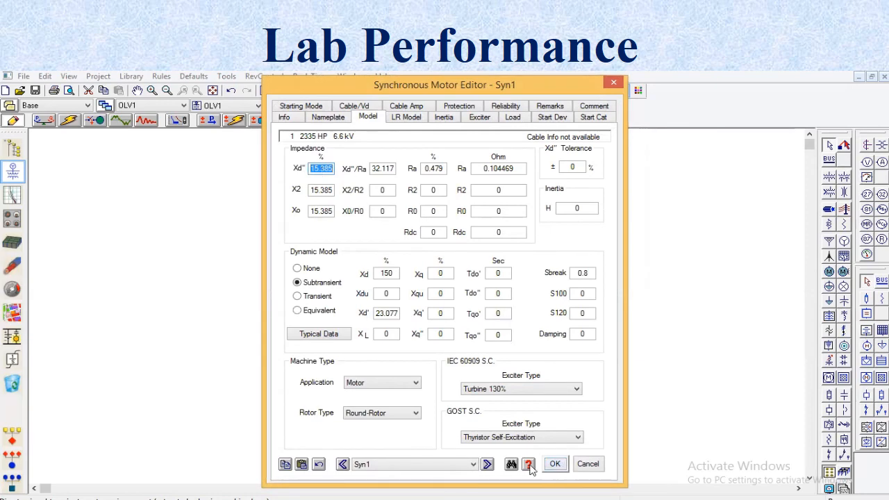
click(553, 464)
click(600, 329)
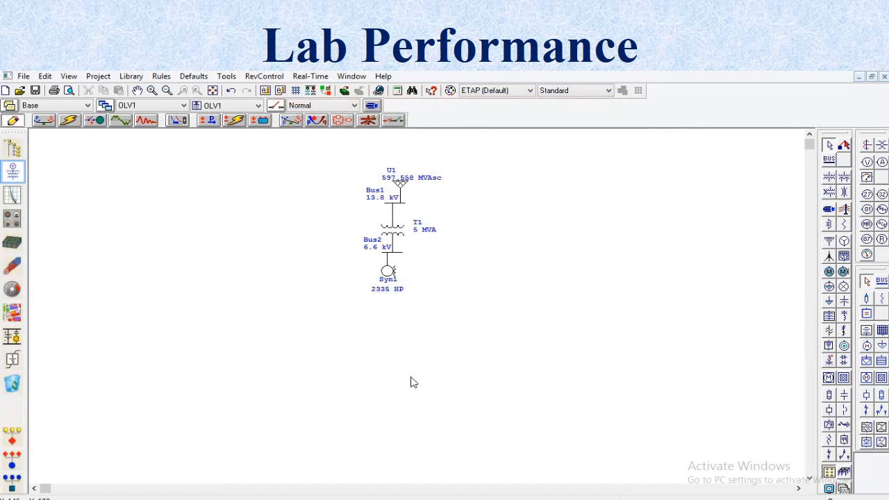
Switch the one-line diagram to short-circuit analysis mode.
click(70, 121)
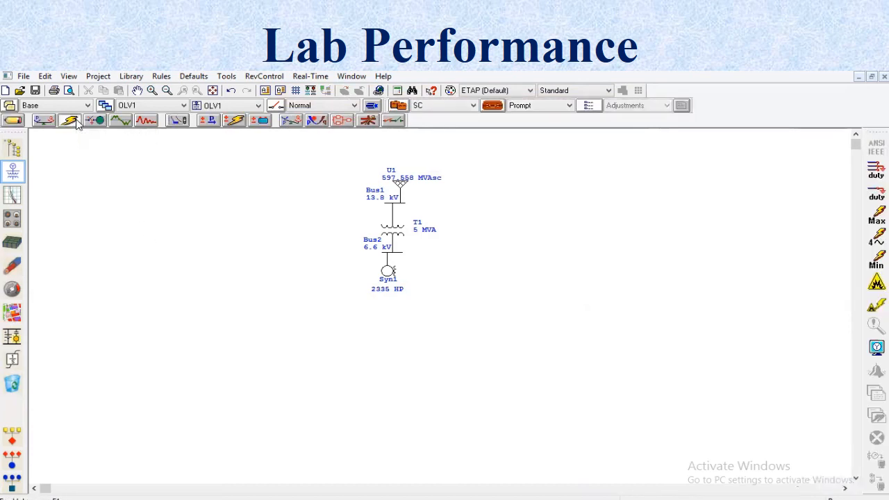
Set Bus2 as the faulted bus in the SC short-circuit study case and accept the settings.
click(493, 108)
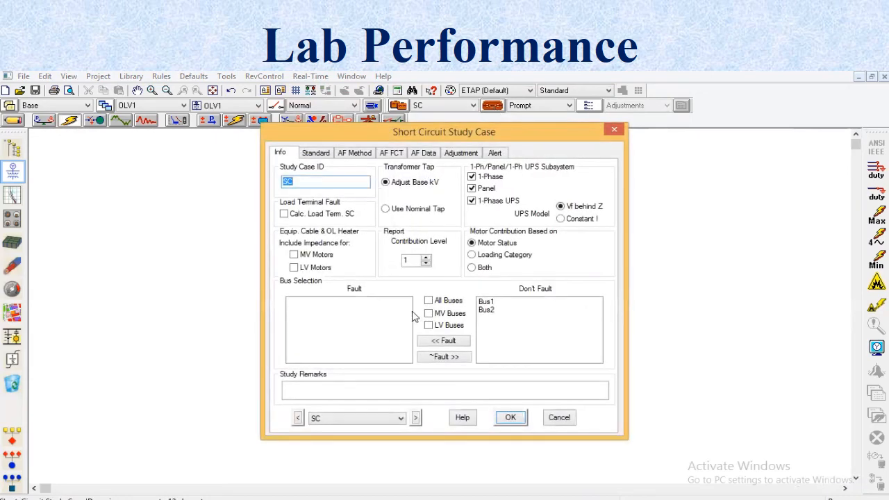
click(500, 313)
double_click(500, 311)
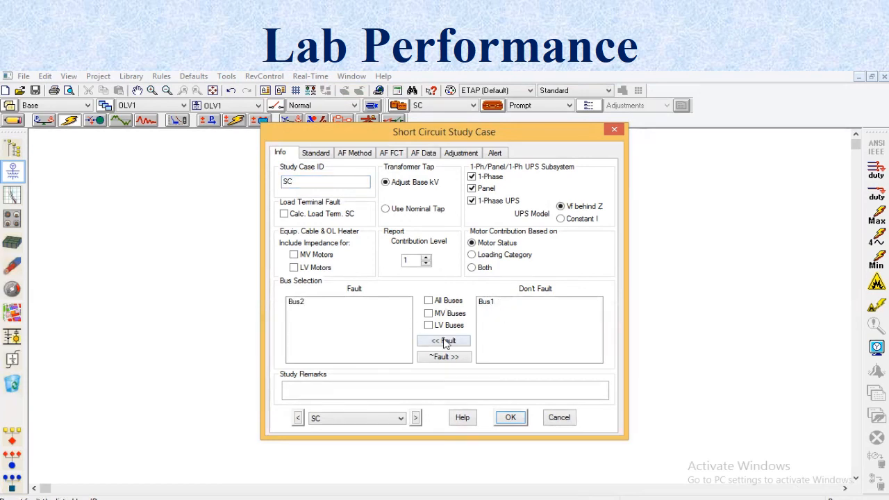
click(510, 417)
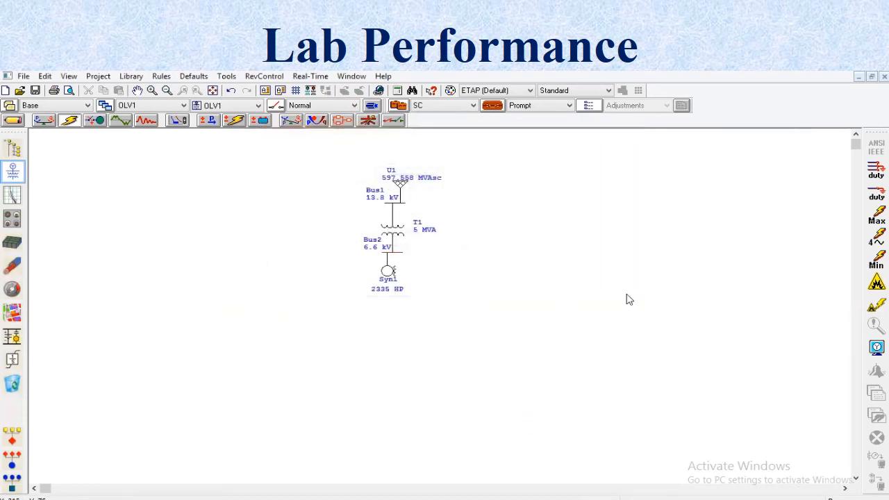
Run the three-phase device duty short-circuit calculation with the output file name Untitled, and shift Bus2's fault current label away from the motor.
click(873, 172)
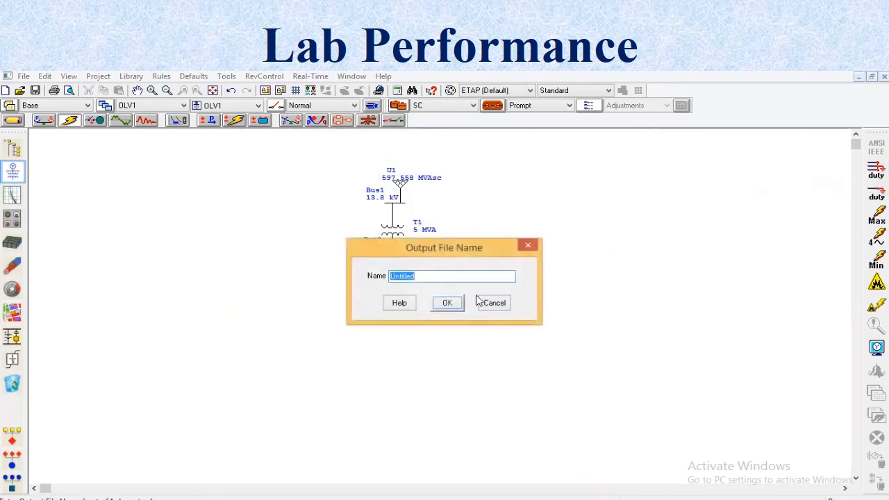
click(448, 303)
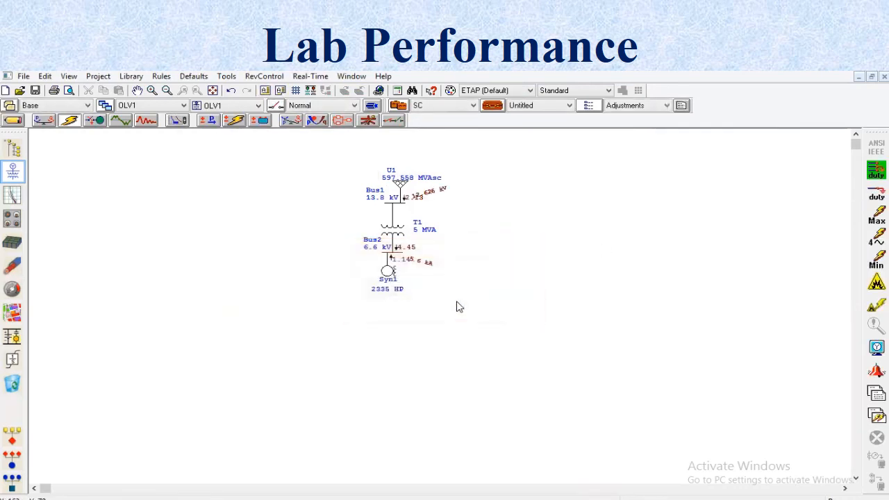
drag(425, 268, 450, 266)
click(309, 279)
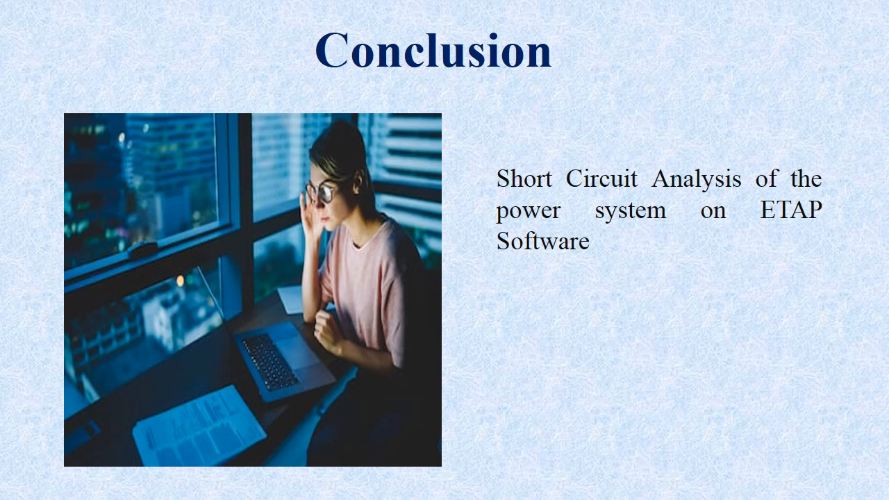
key(Right)
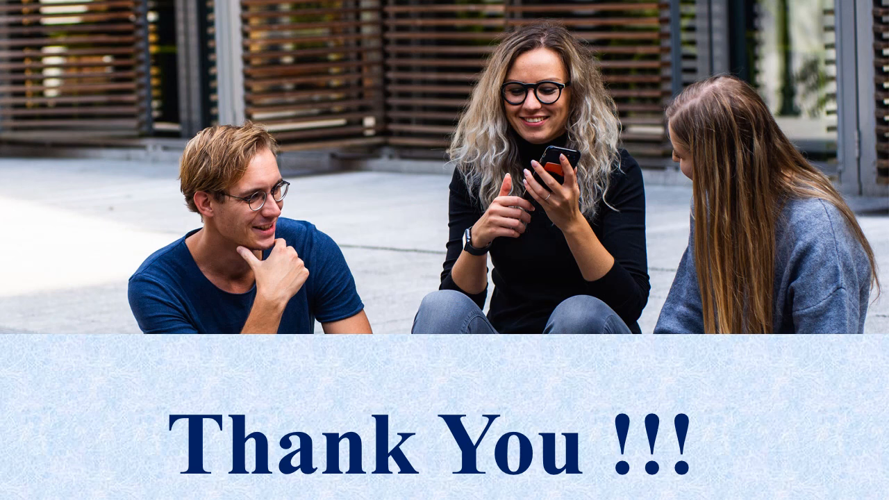